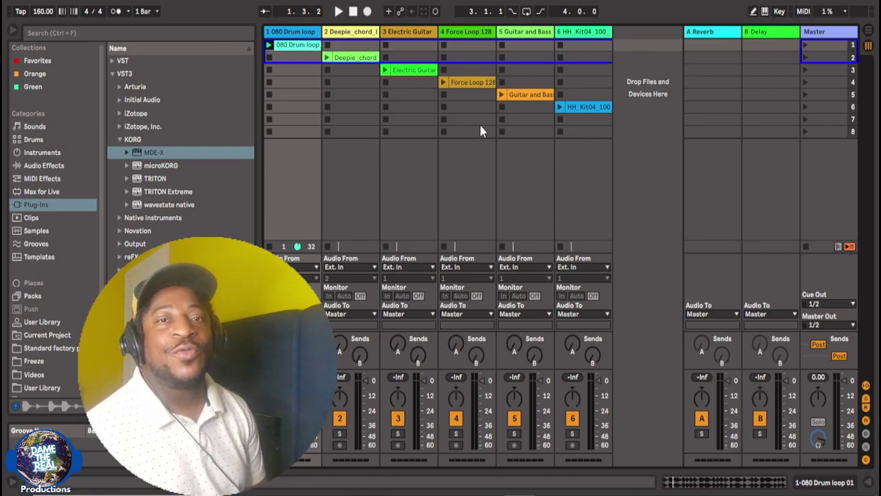
Audition the unprocessed 080 Drum loop by launching scene 1, stopping, then playing it again
{"action": "left_click", "coordinate": [301, 34]}
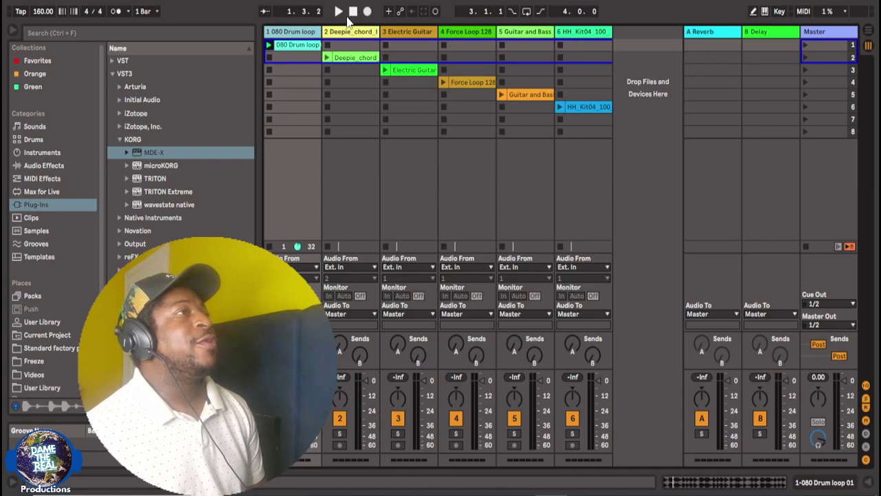
{"action": "left_click", "coordinate": [806, 45]}
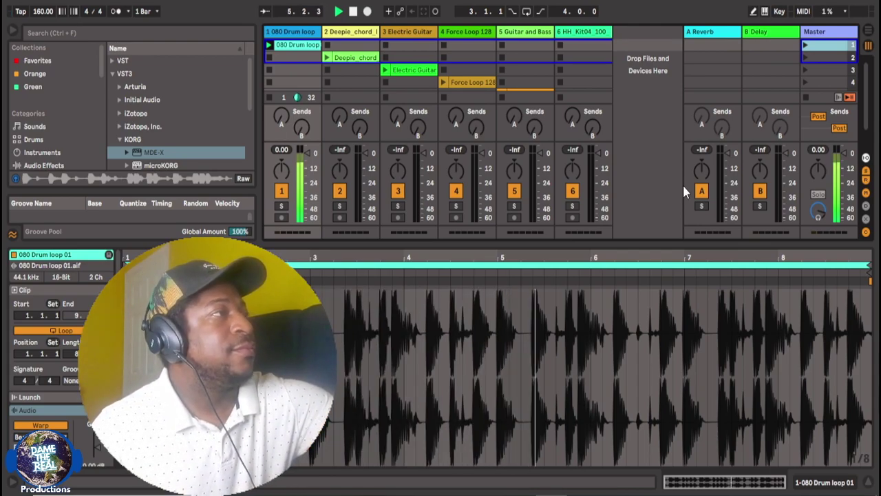
{"action": "left_click", "coordinate": [353, 12]}
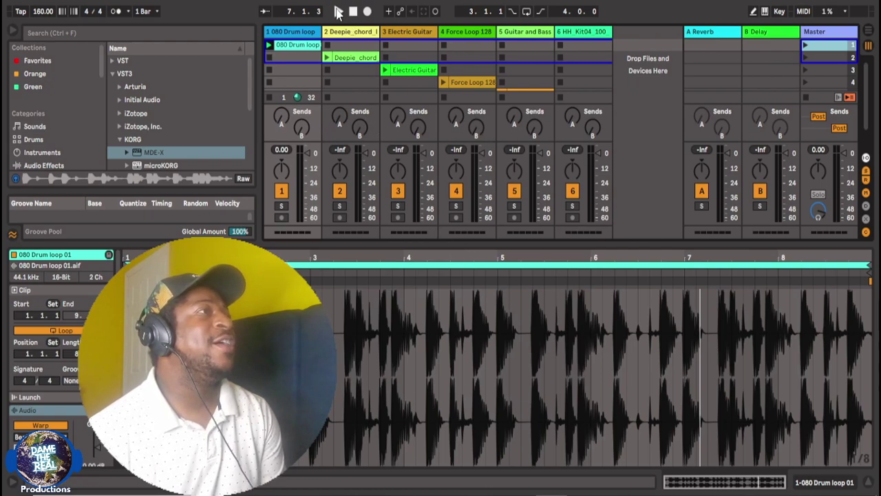
{"action": "left_click", "coordinate": [337, 13]}
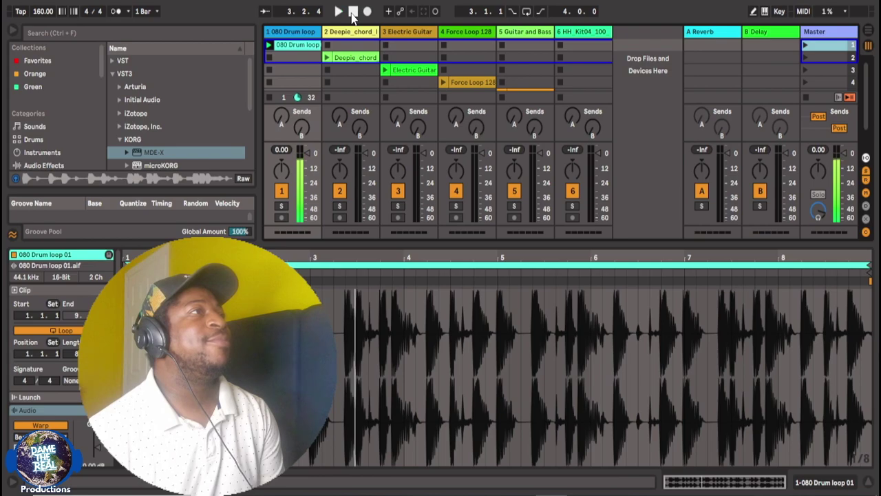
{"action": "scroll", "coordinate": [145, 104], "scroll_direction": "down", "scroll_amount": 1}
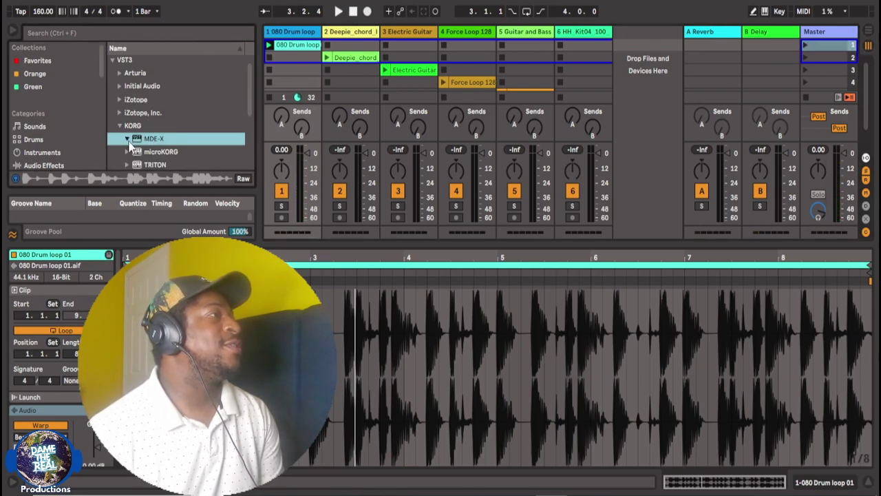
Load the KORG MDE-X VST3 onto the 080 Drum loop track and bring up its KORG options menu
{"action": "left_click", "coordinate": [303, 34]}
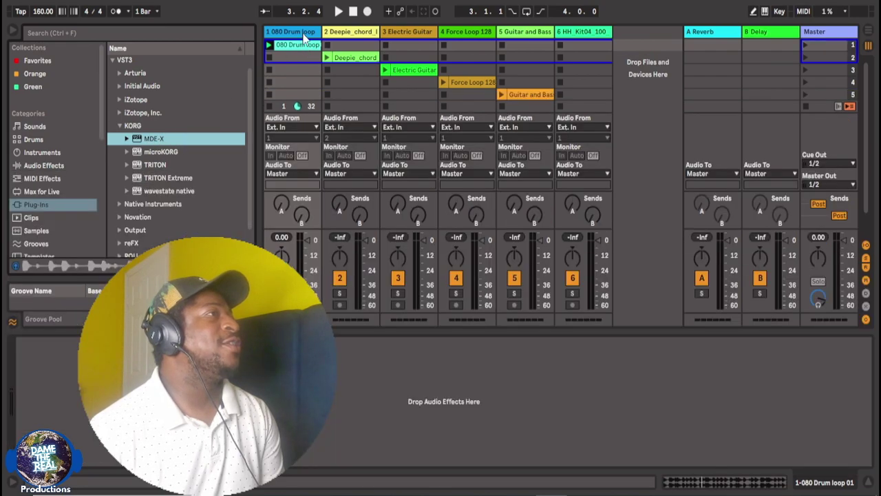
{"action": "key", "text": "Return"}
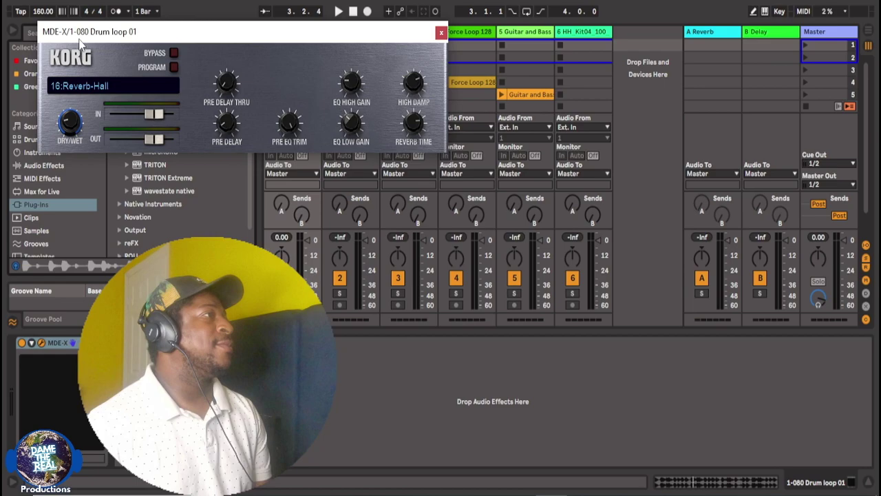
{"action": "left_click", "coordinate": [71, 62]}
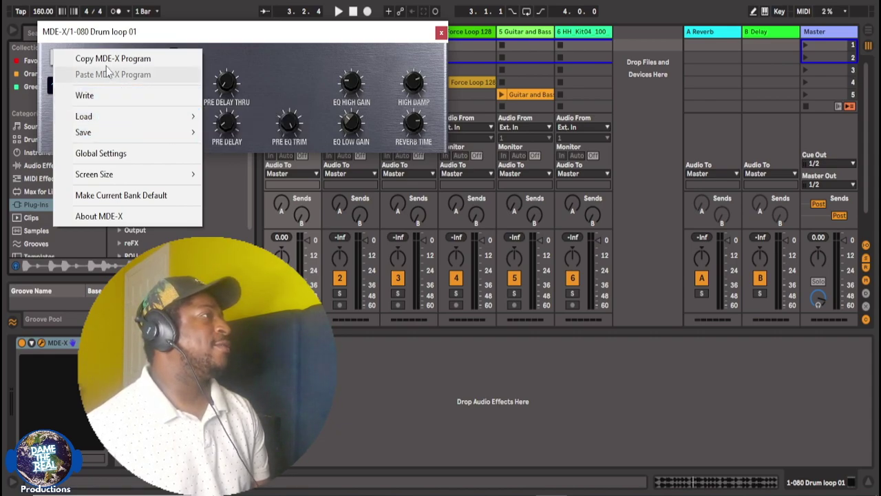
Check the MDE-X Global Settings and its version 2.4.1 About info, then show the program list
{"action": "left_click", "coordinate": [131, 158]}
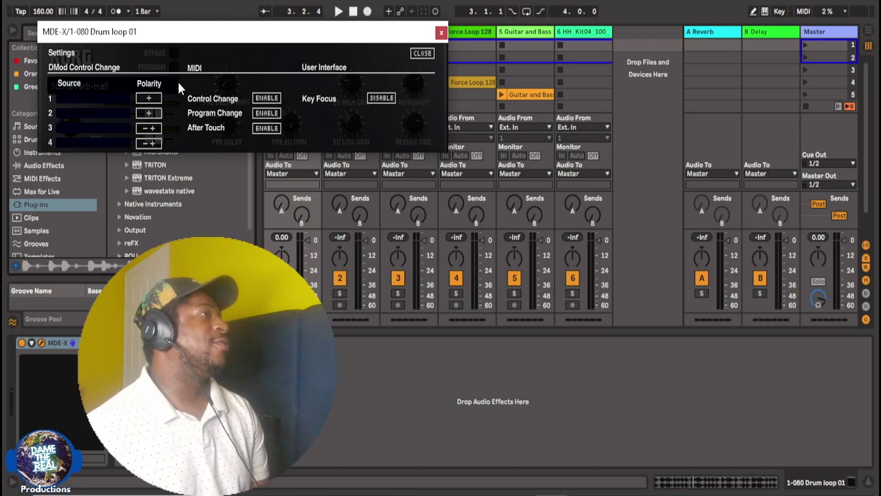
{"action": "left_click", "coordinate": [415, 58]}
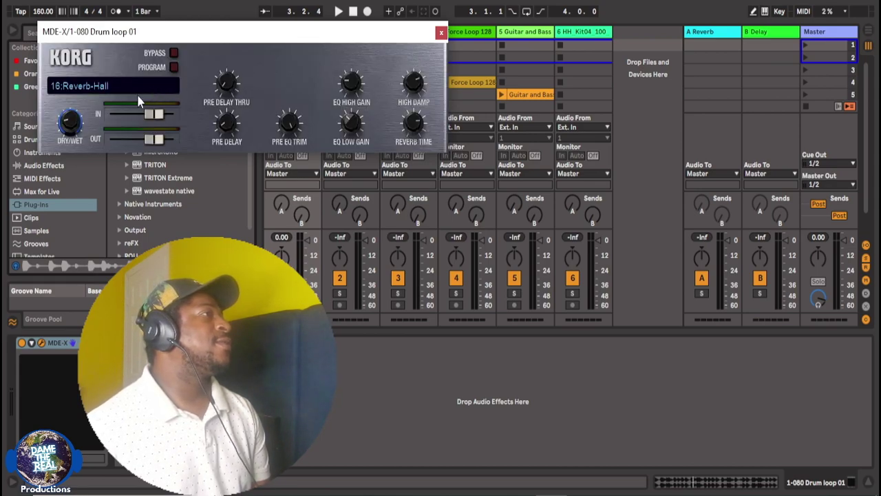
{"action": "left_click", "coordinate": [88, 62]}
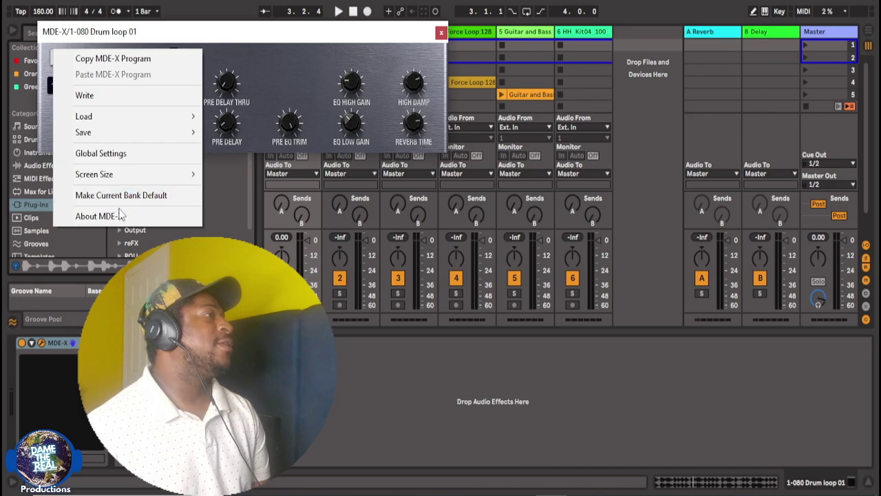
{"action": "left_click", "coordinate": [120, 215]}
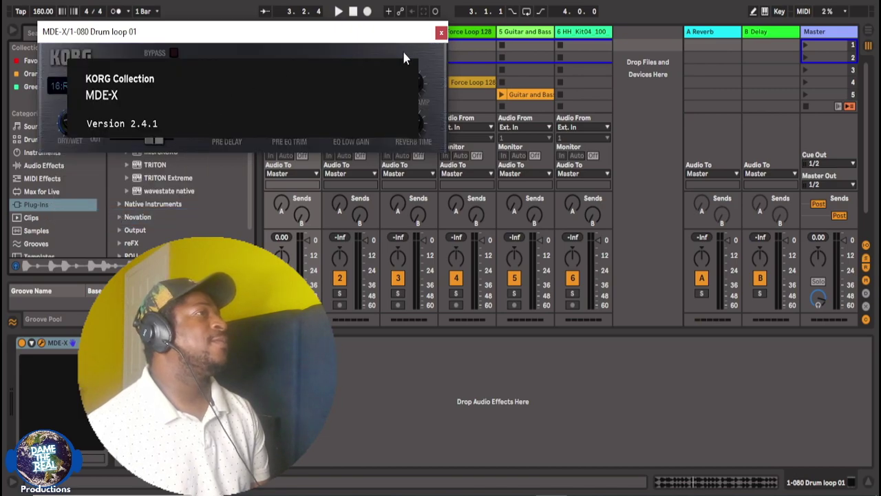
{"action": "left_click", "coordinate": [405, 59]}
{"action": "left_click", "coordinate": [129, 84]}
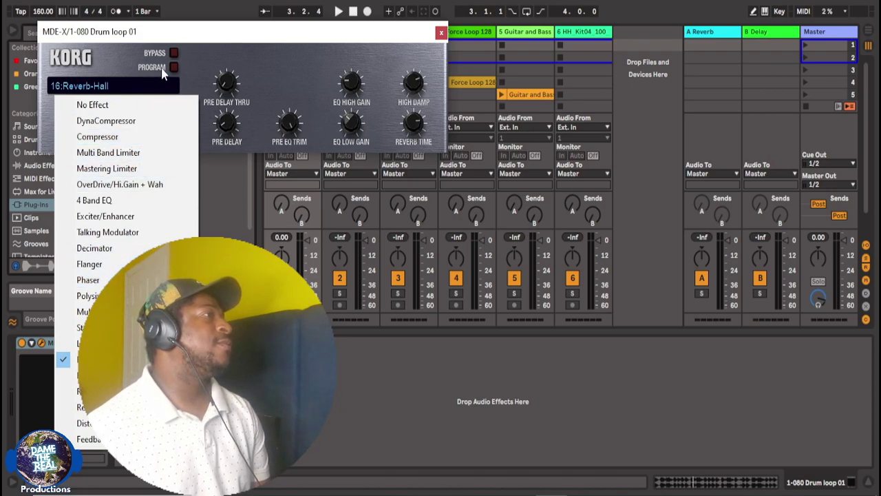
Switch MDE-X from Reverb-Hall to 00:No Effect and take it out of bypass
{"action": "left_click", "coordinate": [207, 43]}
{"action": "left_click", "coordinate": [130, 85]}
{"action": "left_click", "coordinate": [101, 106]}
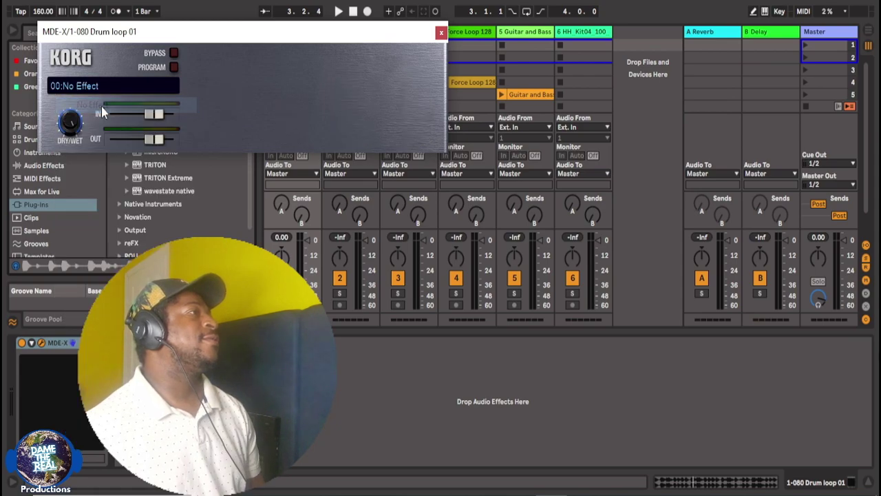
{"action": "left_click", "coordinate": [176, 53]}
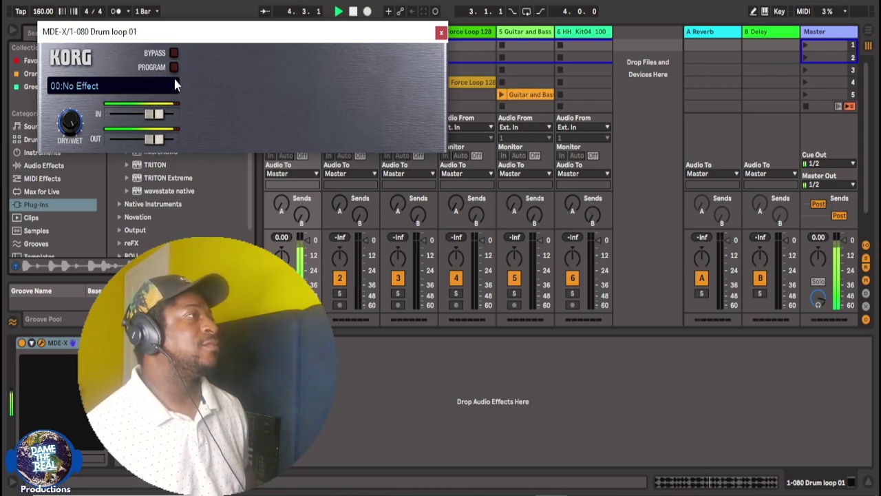
{"action": "left_click", "coordinate": [151, 87]}
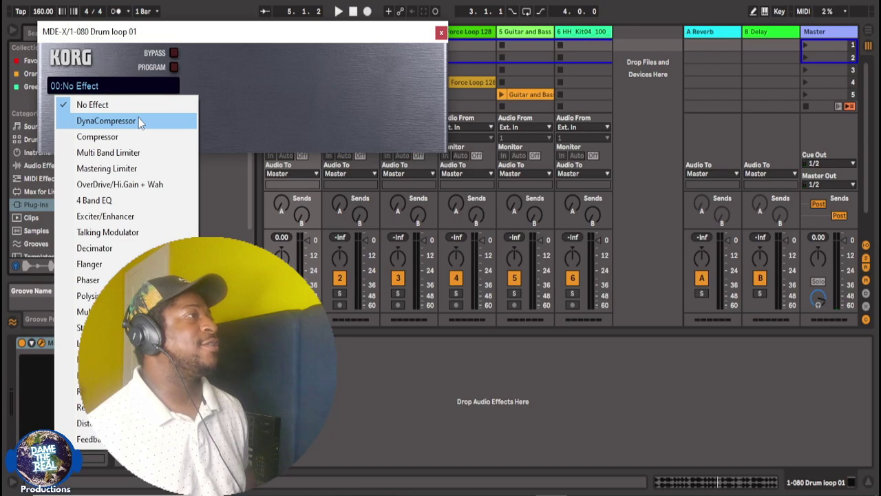
Select the 01:DynaCompressor program and play the drum loop through it
{"action": "left_click", "coordinate": [138, 122]}
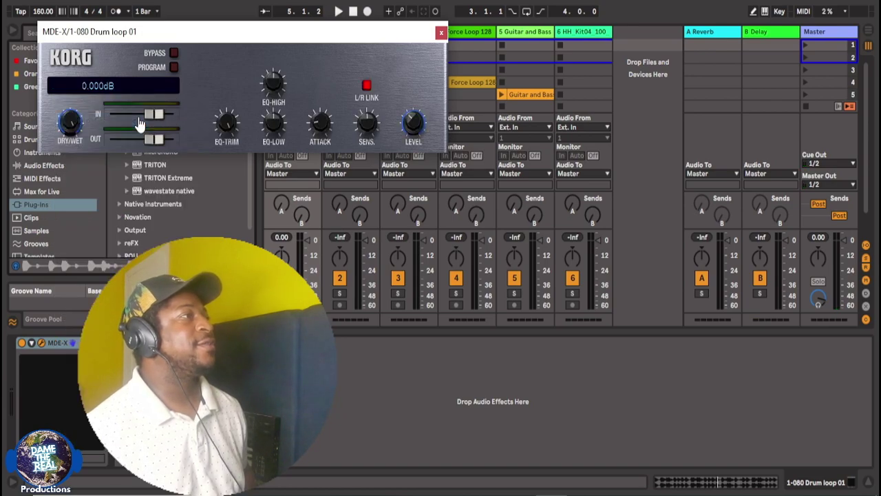
{"action": "key", "text": "space"}
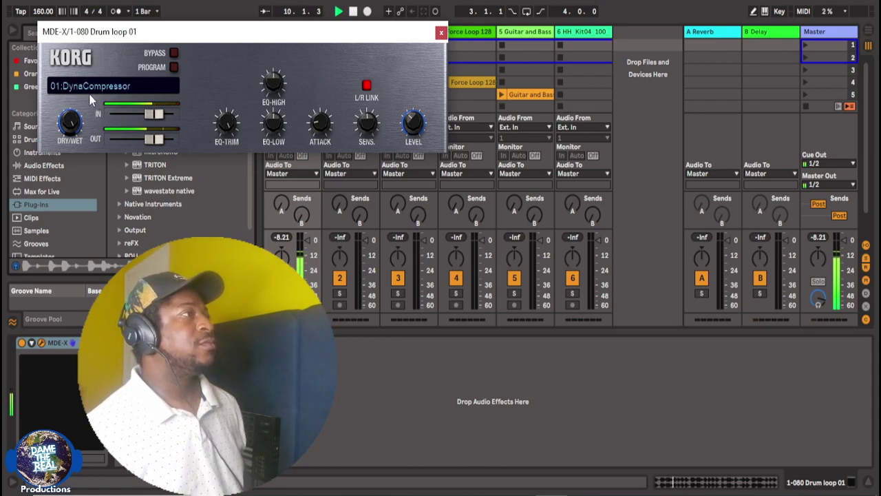
Compare the device off and on, cut then restore the high EQ, and lower sensitivity to 1.0
{"action": "left_click", "coordinate": [21, 348]}
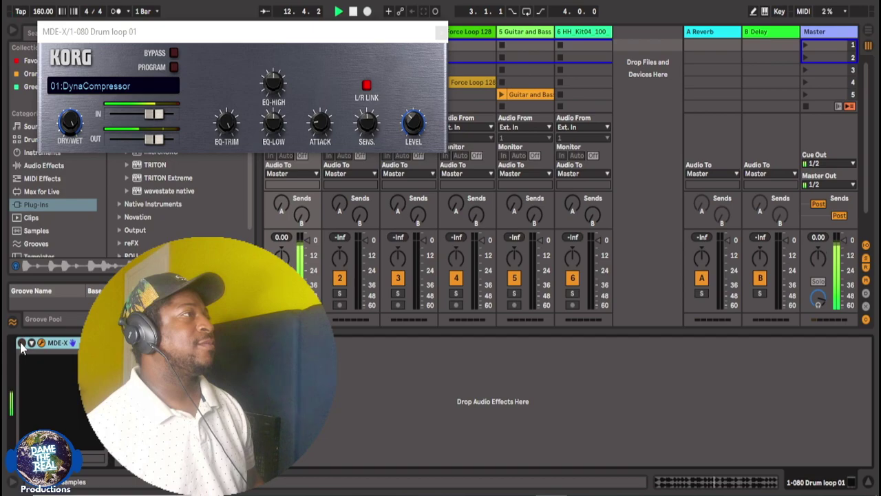
{"action": "left_click", "coordinate": [21, 348]}
{"action": "mouse_move", "coordinate": [273, 84]}
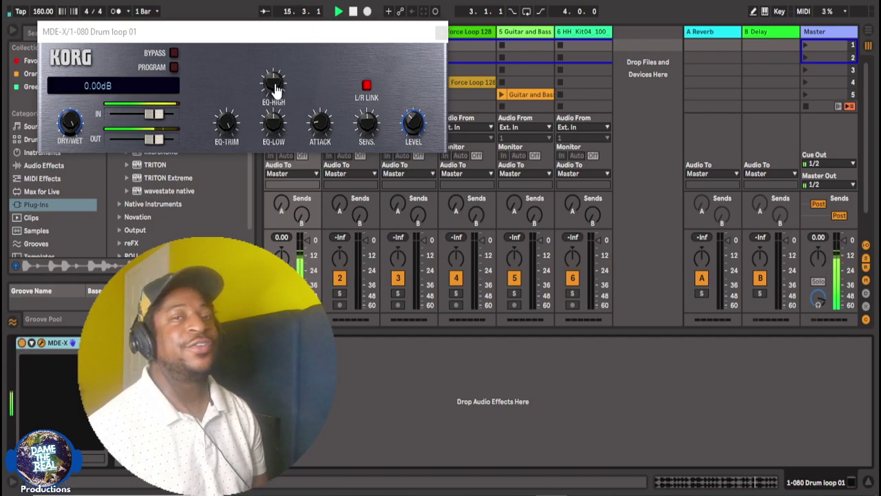
{"action": "left_click", "coordinate": [274, 90]}
{"action": "mouse_move", "coordinate": [274, 90]}
{"action": "left_mouse_down"}
{"action": "mouse_move", "coordinate": [275, 137]}
{"action": "mouse_move", "coordinate": [280, 68]}
{"action": "mouse_move", "coordinate": [293, 99]}
{"action": "left_mouse_up"}
{"action": "left_click", "coordinate": [371, 128]}
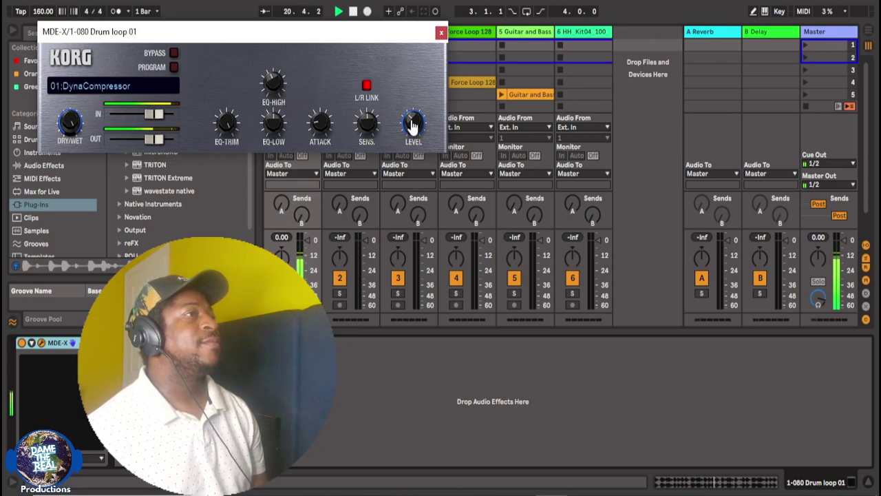
{"action": "mouse_move", "coordinate": [413, 124]}
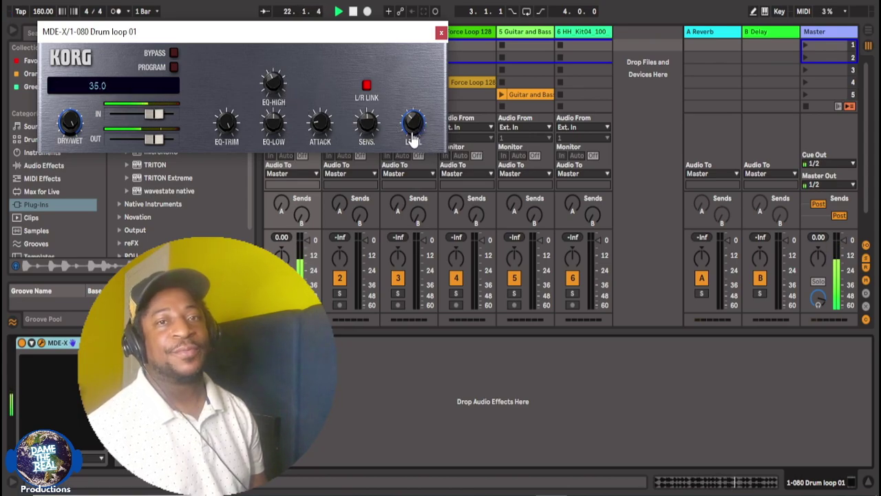
{"action": "left_click_drag", "start_coordinate": [366, 125], "coordinate": [360, 157]}
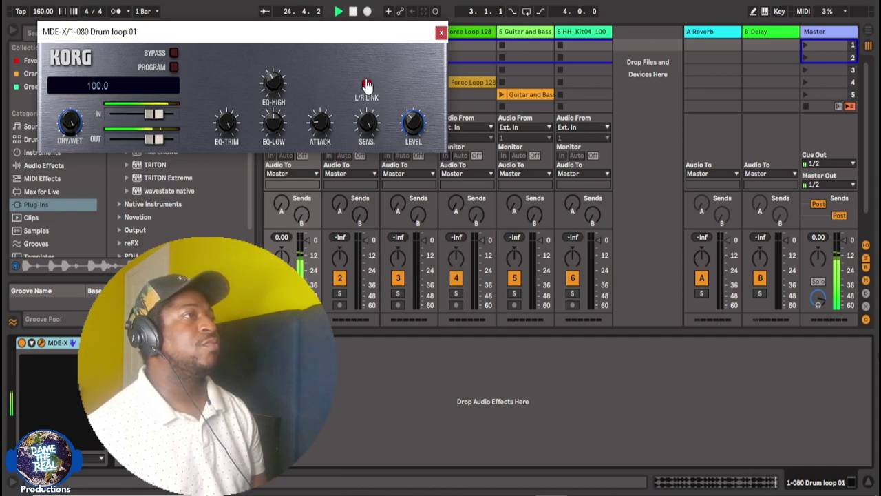
{"action": "left_click_drag", "start_coordinate": [364, 122], "coordinate": [363, 151]}
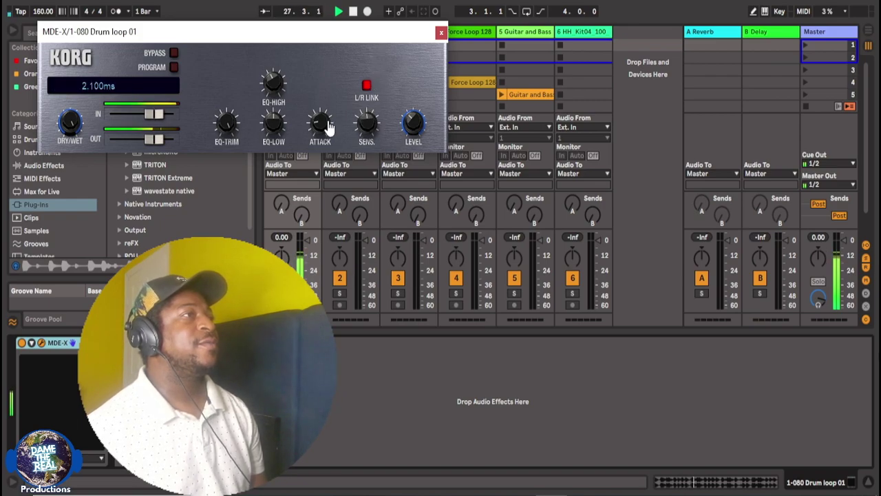
{"action": "mouse_move", "coordinate": [320, 124]}
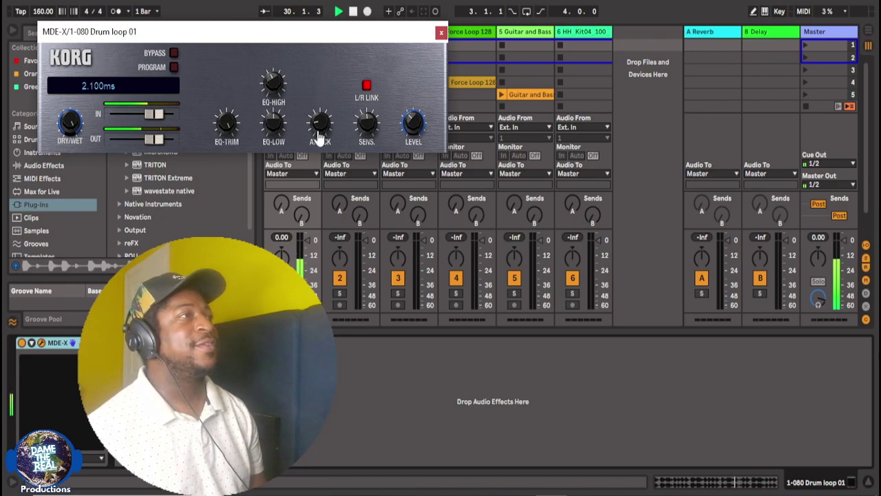
Sweep the DynaCompressor attack between 20 and 500 ms, then set EQ trim to -11.2 dB
{"action": "left_click_drag", "start_coordinate": [320, 131], "coordinate": [315, 100]}
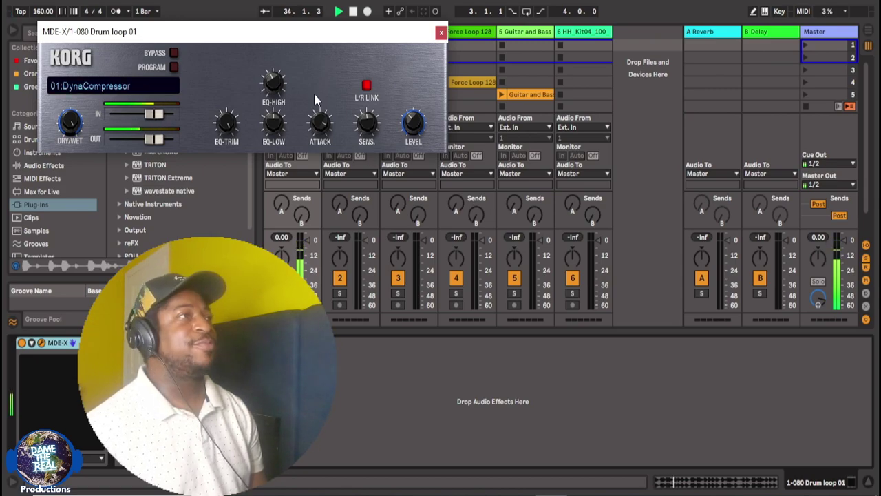
{"action": "left_click_drag", "start_coordinate": [315, 116], "coordinate": [324, 197]}
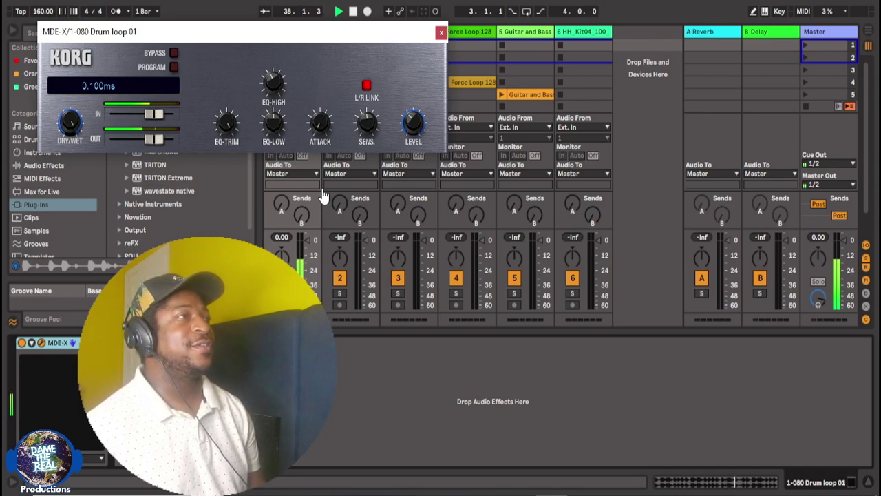
{"action": "left_click_drag", "start_coordinate": [324, 197], "coordinate": [328, 111]}
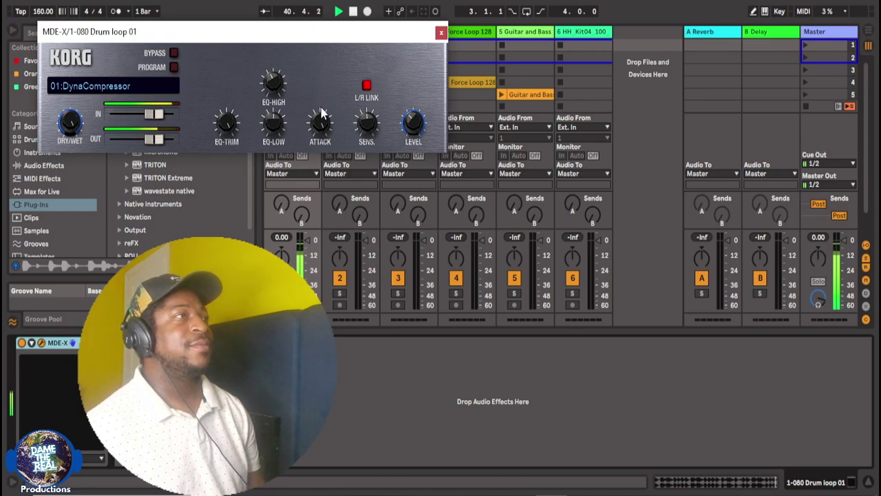
{"action": "left_click", "coordinate": [321, 119]}
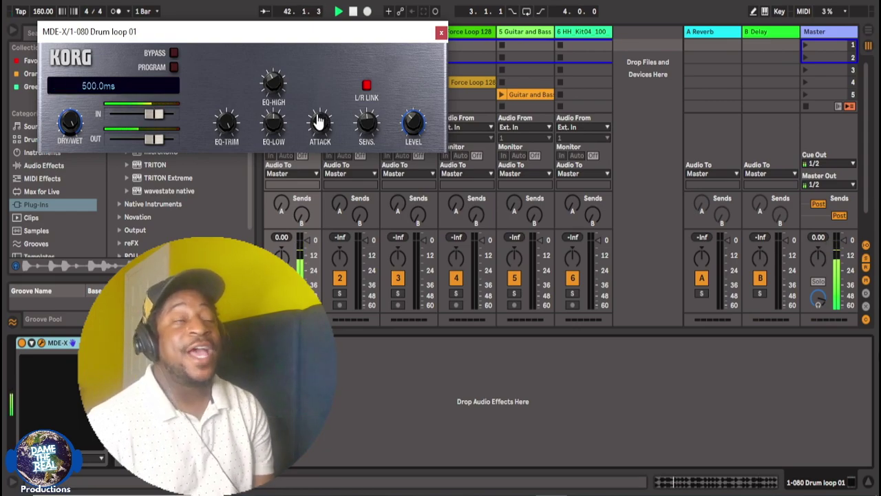
{"action": "mouse_move", "coordinate": [319, 121]}
{"action": "left_mouse_down"}
{"action": "mouse_move", "coordinate": [314, 112]}
{"action": "mouse_move", "coordinate": [314, 154]}
{"action": "mouse_move", "coordinate": [318, 119]}
{"action": "mouse_move", "coordinate": [275, 117]}
{"action": "mouse_move", "coordinate": [268, 177]}
{"action": "mouse_move", "coordinate": [273, 94]}
{"action": "mouse_move", "coordinate": [267, 157]}
{"action": "left_mouse_up"}
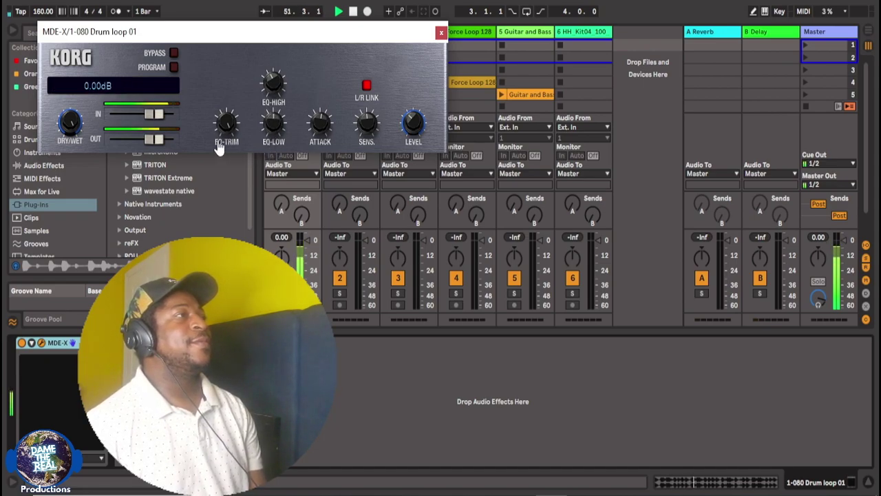
{"action": "left_click_drag", "start_coordinate": [229, 131], "coordinate": [207, 208]}
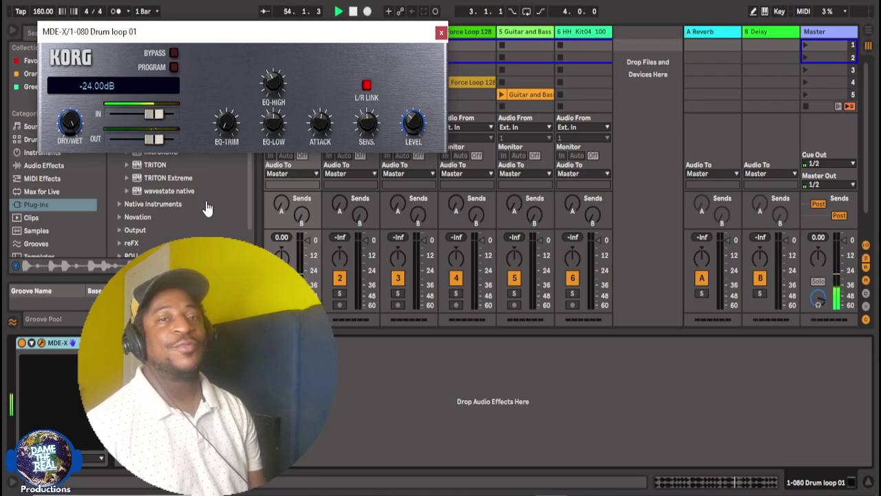
{"action": "left_click_drag", "start_coordinate": [207, 208], "coordinate": [225, 157]}
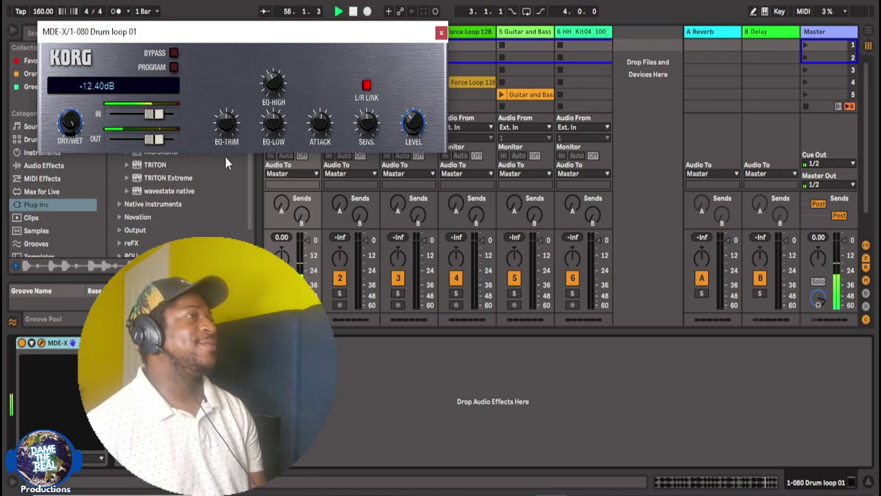
Load 02:Compressor with a band sidechain filter, ∞:1 ratio, -18 dB threshold and ~1 ms attack
{"action": "left_click", "coordinate": [150, 95]}
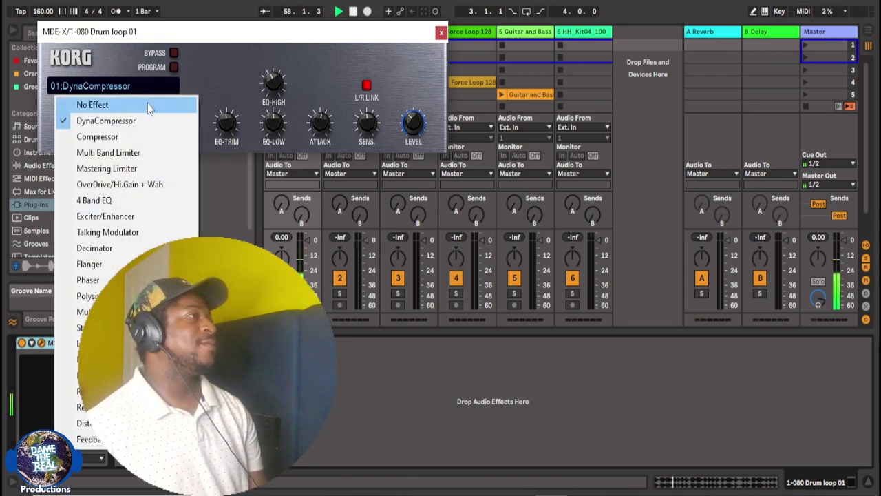
{"action": "left_click", "coordinate": [127, 138]}
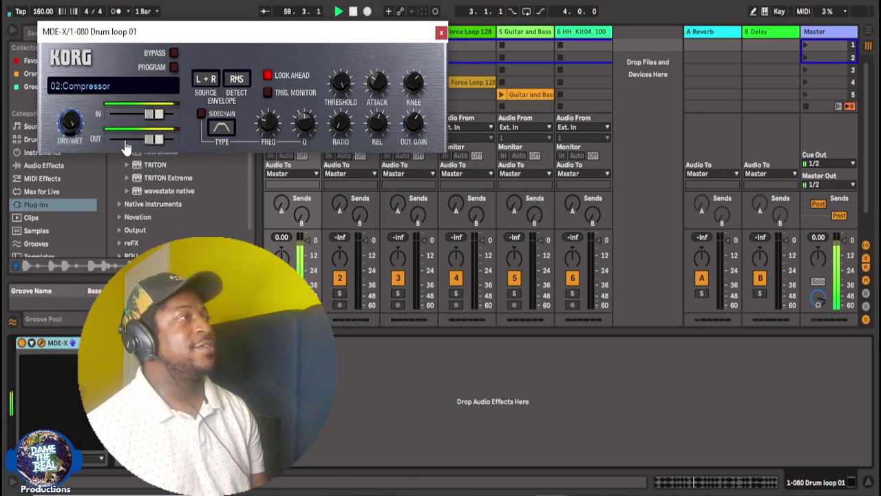
{"action": "left_click", "coordinate": [224, 126]}
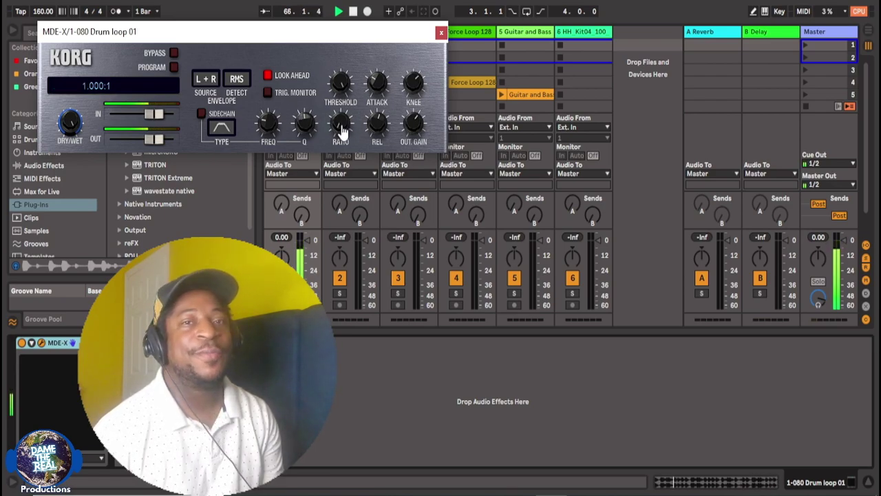
{"action": "left_click_drag", "start_coordinate": [340, 122], "coordinate": [353, 65]}
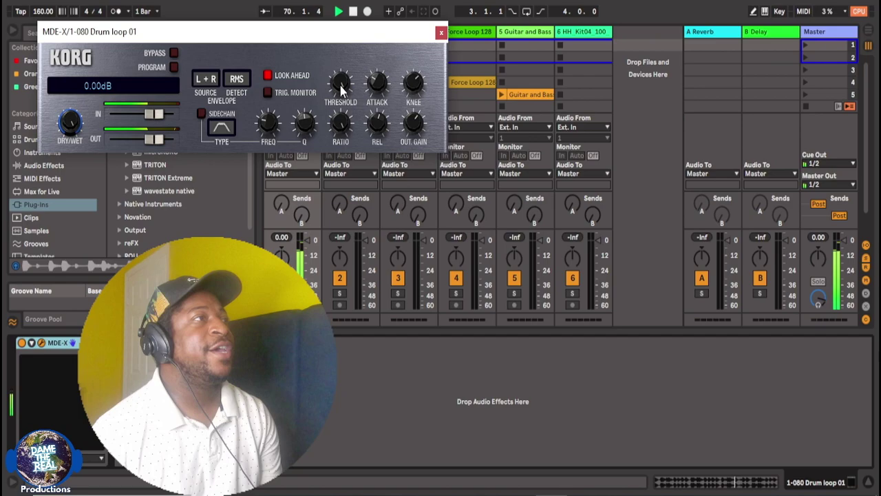
{"action": "mouse_move", "coordinate": [339, 87]}
{"action": "left_mouse_down"}
{"action": "mouse_move", "coordinate": [341, 129]}
{"action": "mouse_move", "coordinate": [342, 62]}
{"action": "mouse_move", "coordinate": [385, 32]}
{"action": "left_mouse_up"}
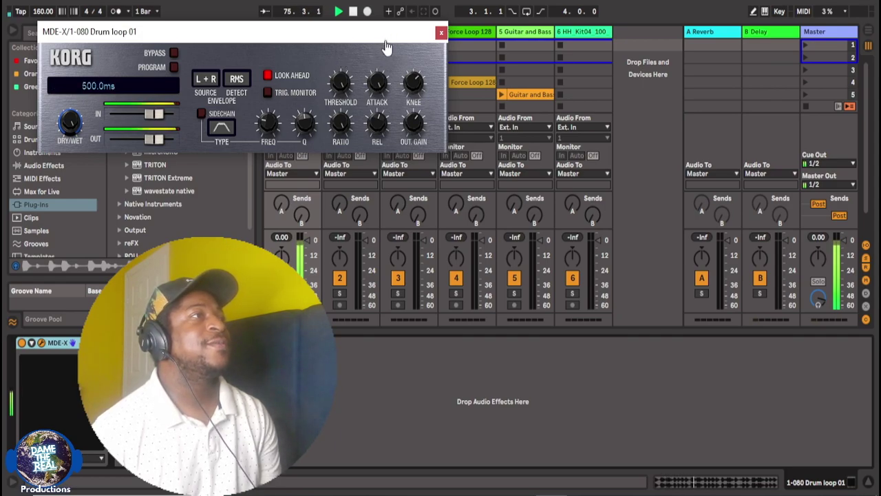
{"action": "left_click_drag", "start_coordinate": [386, 46], "coordinate": [387, 88]}
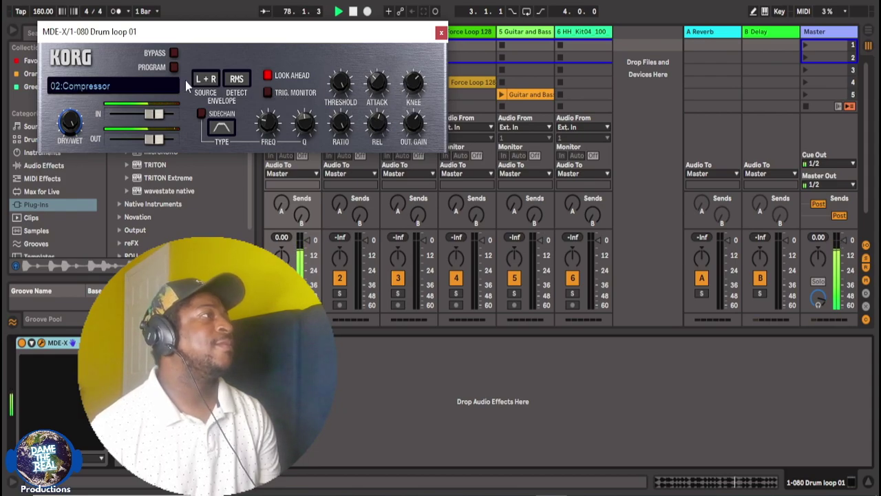
Step the MDE-X through Multi Band Limiter to the 04:Mastering Limiter program
{"action": "left_click", "coordinate": [150, 88]}
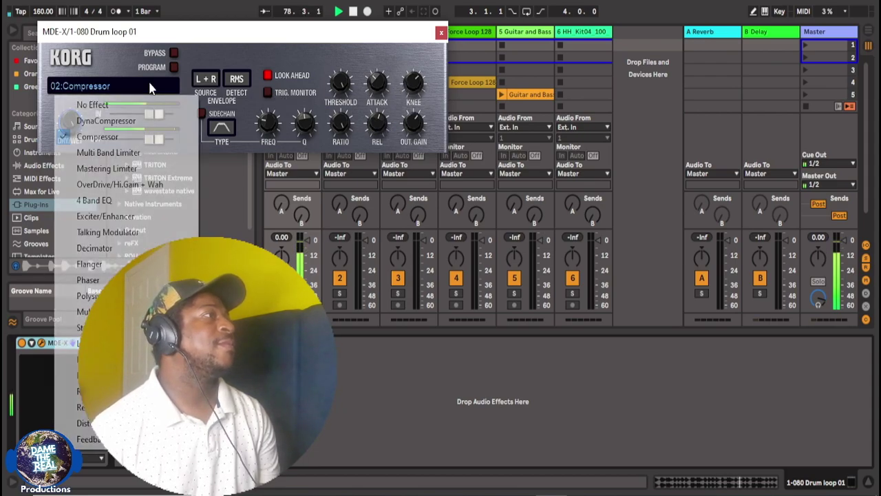
{"action": "left_click", "coordinate": [143, 153]}
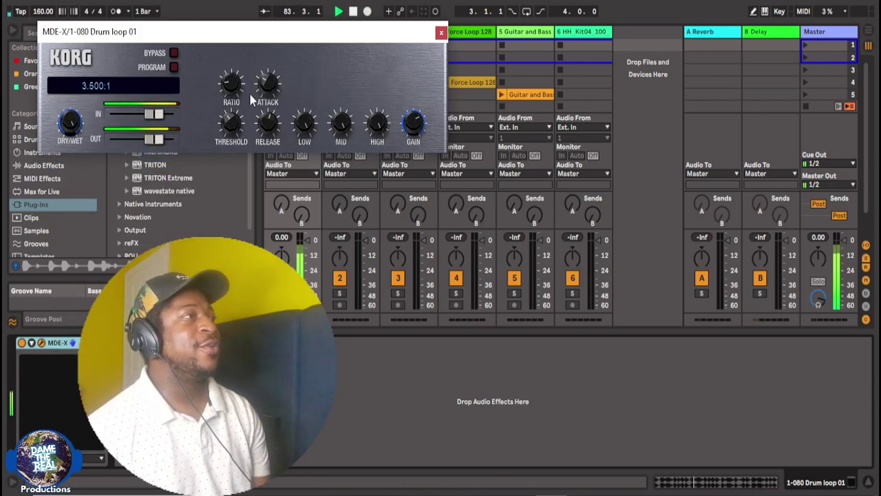
{"action": "left_click", "coordinate": [116, 87]}
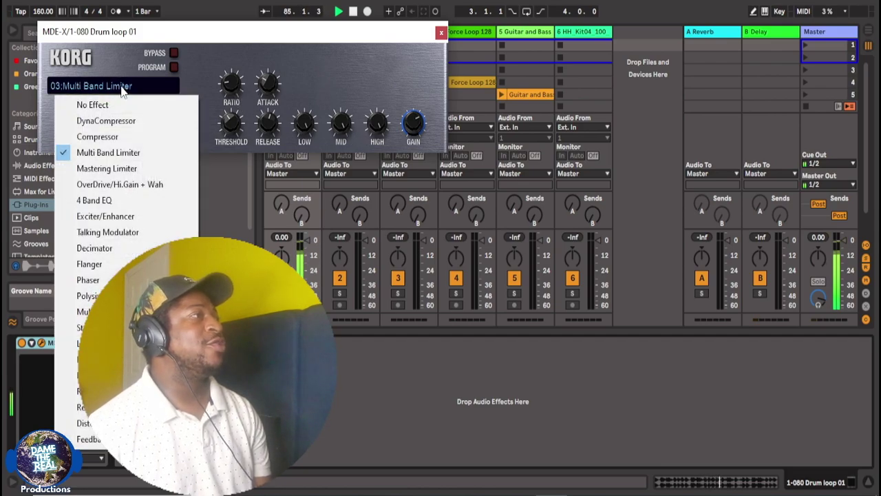
{"action": "left_click", "coordinate": [128, 172]}
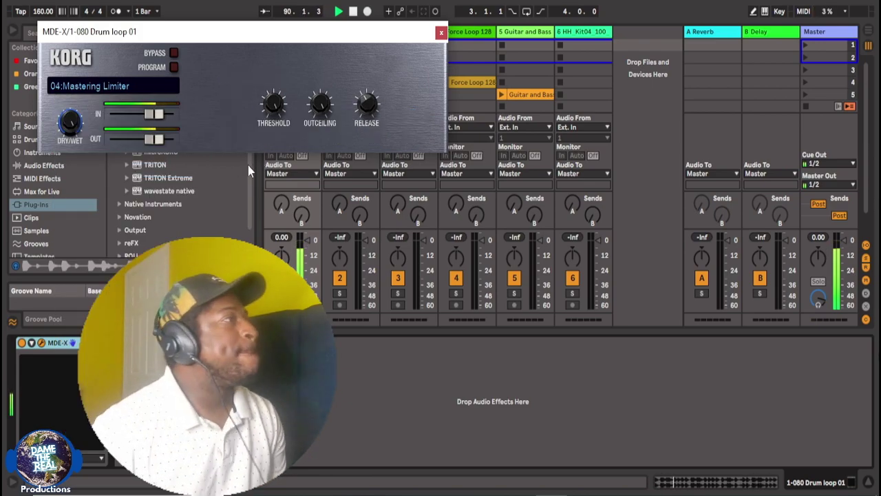
Set the Mastering Limiter output ceiling to -13.8 dB and stop playback
{"action": "mouse_move", "coordinate": [338, 117]}
{"action": "left_mouse_down"}
{"action": "mouse_move", "coordinate": [323, 131]}
{"action": "mouse_move", "coordinate": [321, 193]}
{"action": "left_mouse_up"}
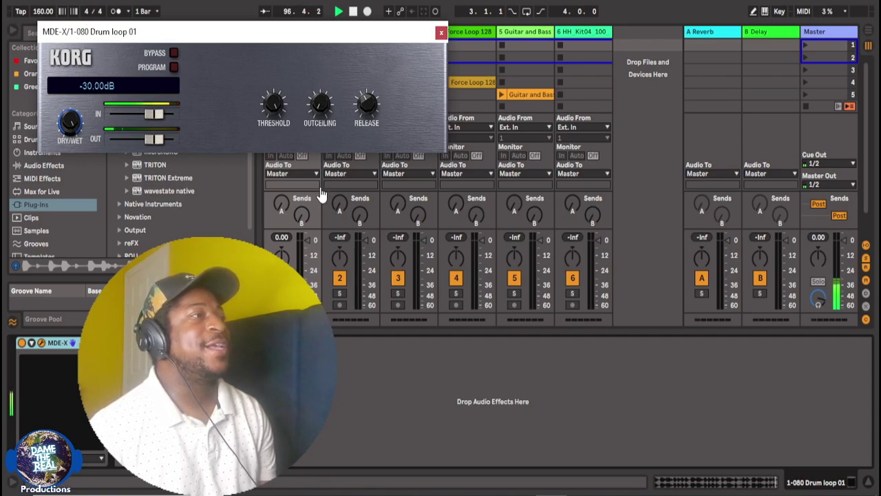
{"action": "left_click_drag", "start_coordinate": [322, 195], "coordinate": [338, 111]}
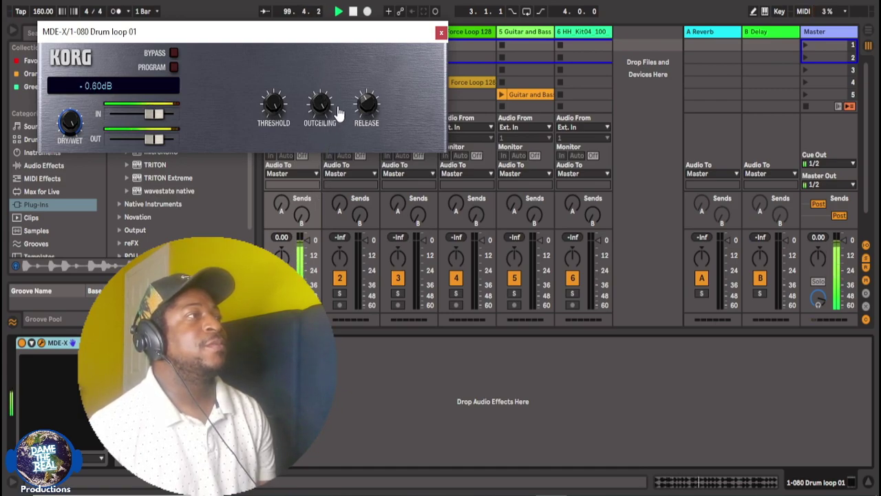
{"action": "left_click", "coordinate": [351, 14]}
{"action": "left_click", "coordinate": [157, 84]}
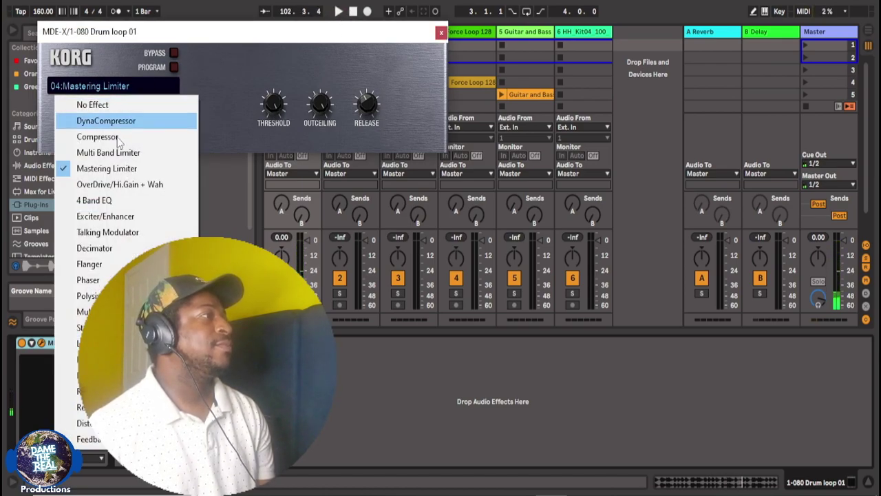
Close the program list keeping Mastering Limiter, and select the MDE-X device in the chain
{"action": "left_click", "coordinate": [124, 216]}
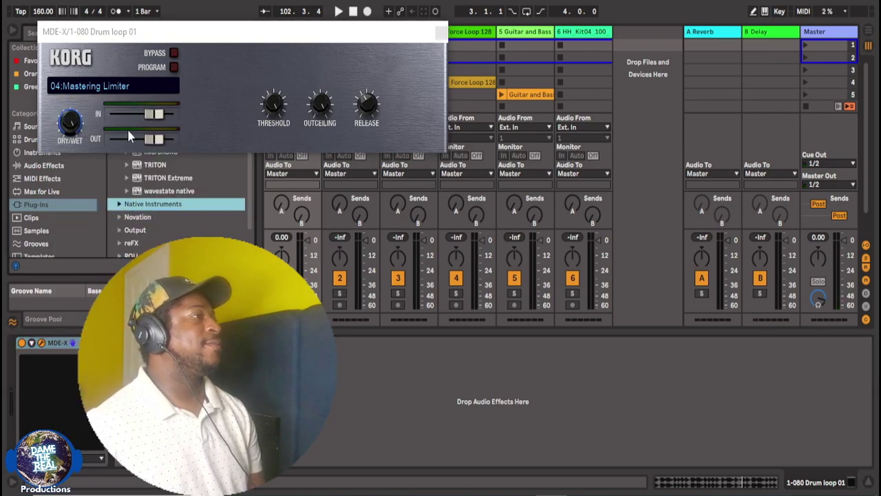
{"action": "left_click", "coordinate": [24, 349]}
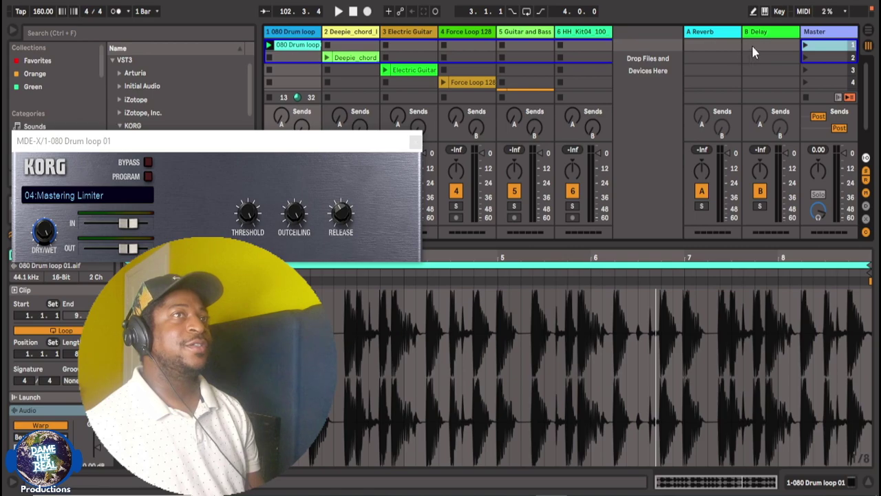
Play the drum loop through the Mastering Limiter, move the MDE-X window to the centre, then stop
{"action": "left_click", "coordinate": [267, 57]}
{"action": "left_click_drag", "start_coordinate": [206, 138], "coordinate": [338, 91]}
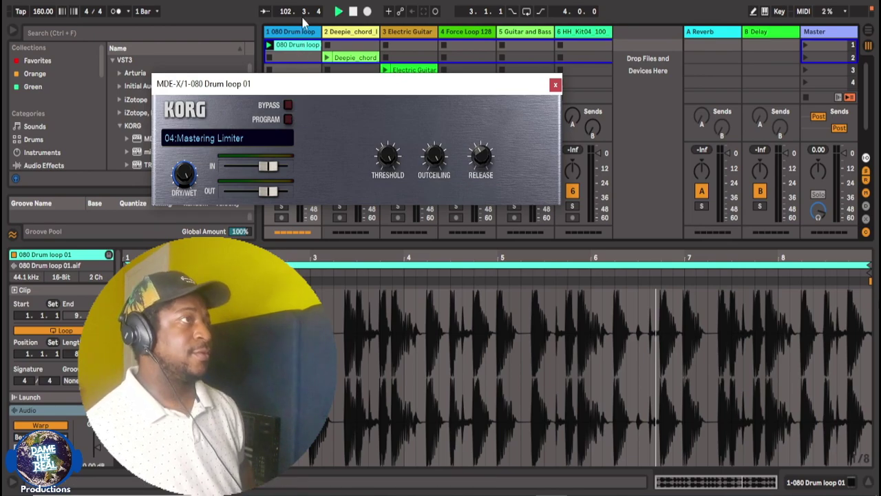
{"action": "left_click", "coordinate": [339, 12]}
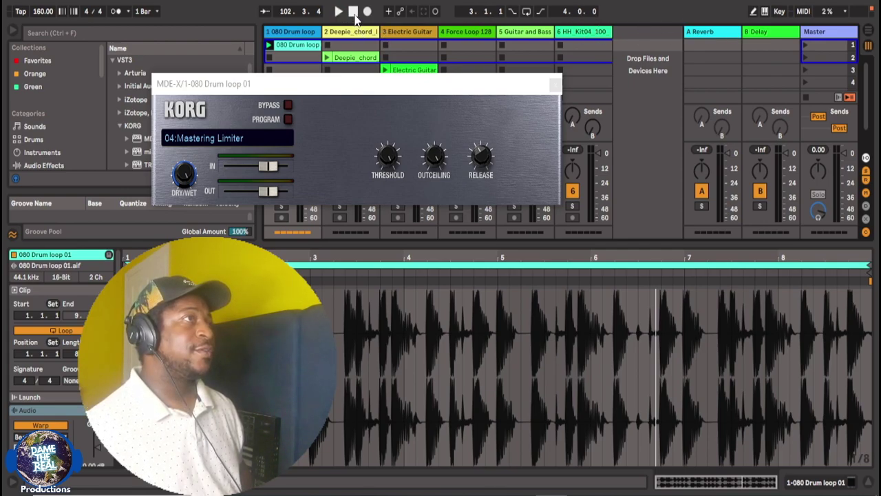
{"action": "left_click", "coordinate": [347, 82]}
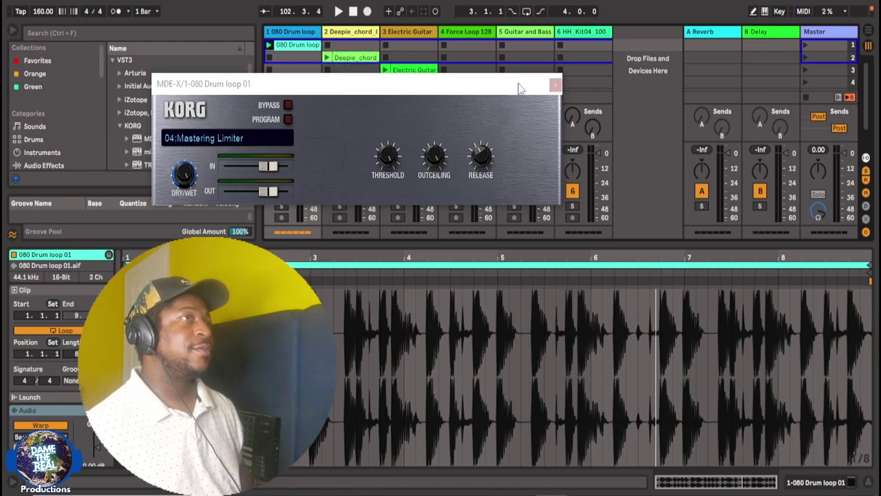